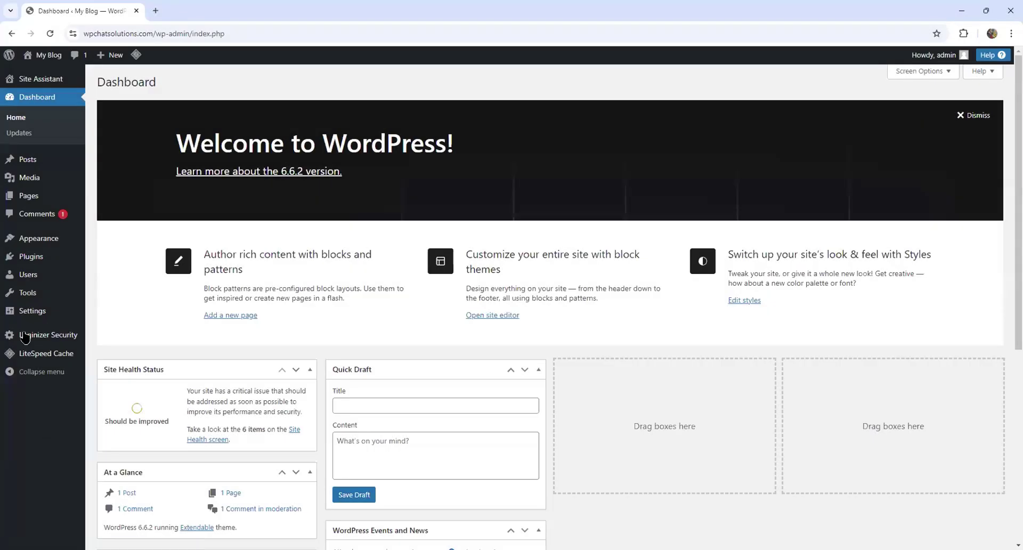
Step: Search the directory of new plugins for "whatsapp"
mouse_move(64, 259)
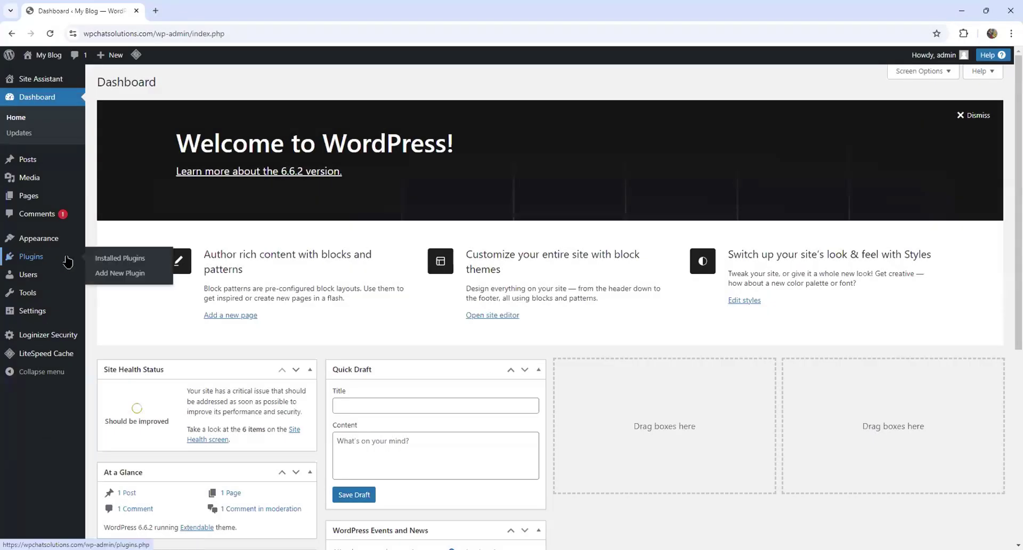
left_click(127, 275)
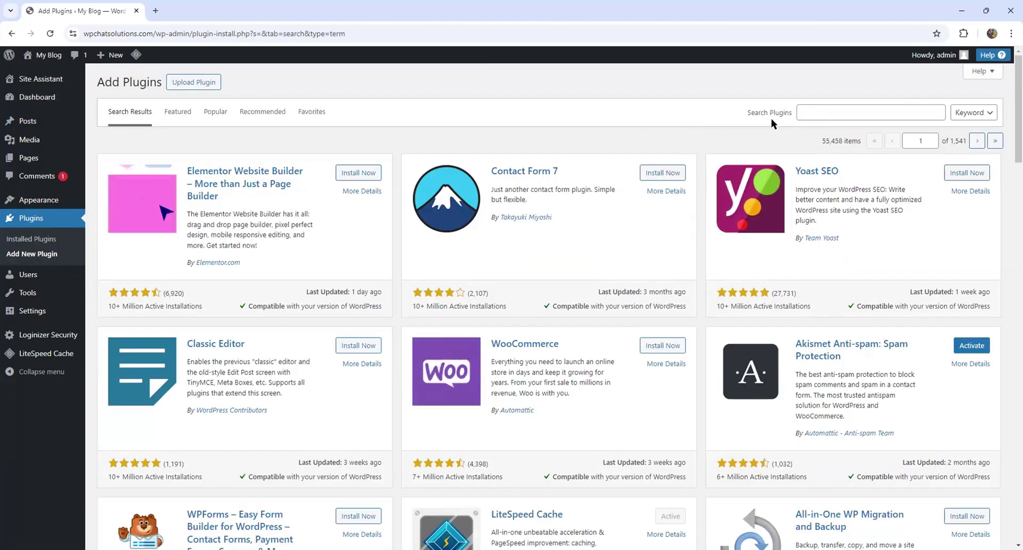
left_click(814, 115)
type("whatsapp")
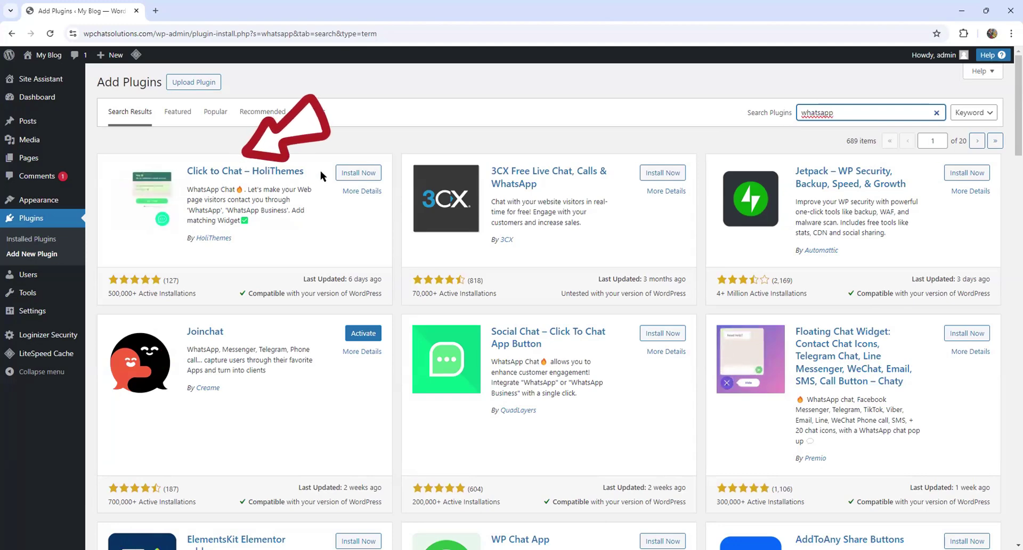
Step: Install and activate the Click to Chat – HoliThemes plugin and open its chat settings
left_click(363, 176)
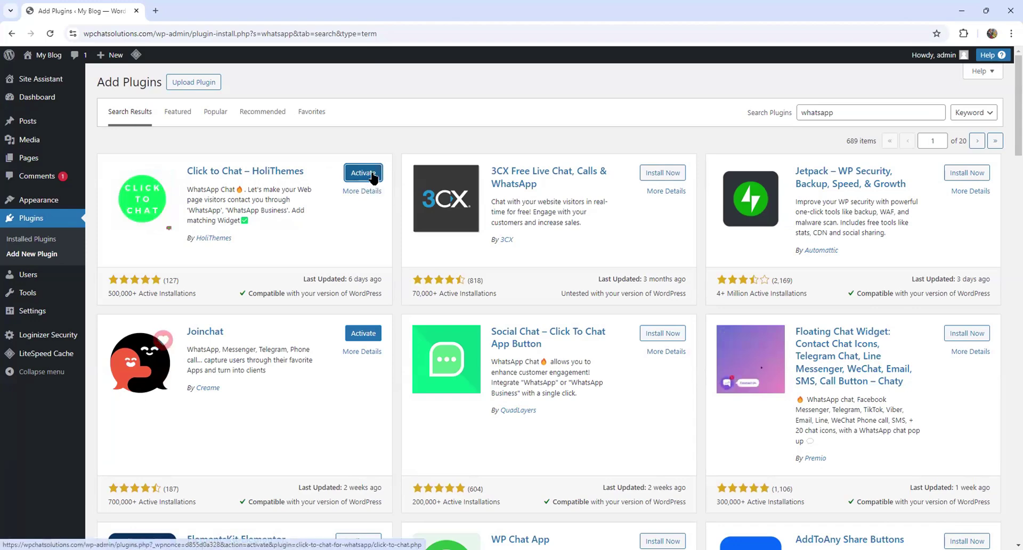
left_click(373, 177)
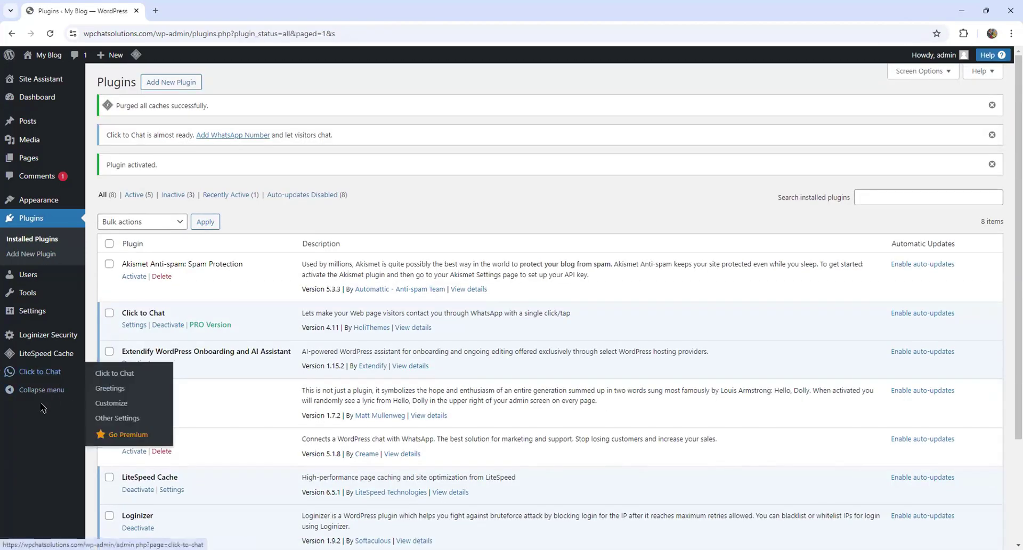
mouse_move(48, 381)
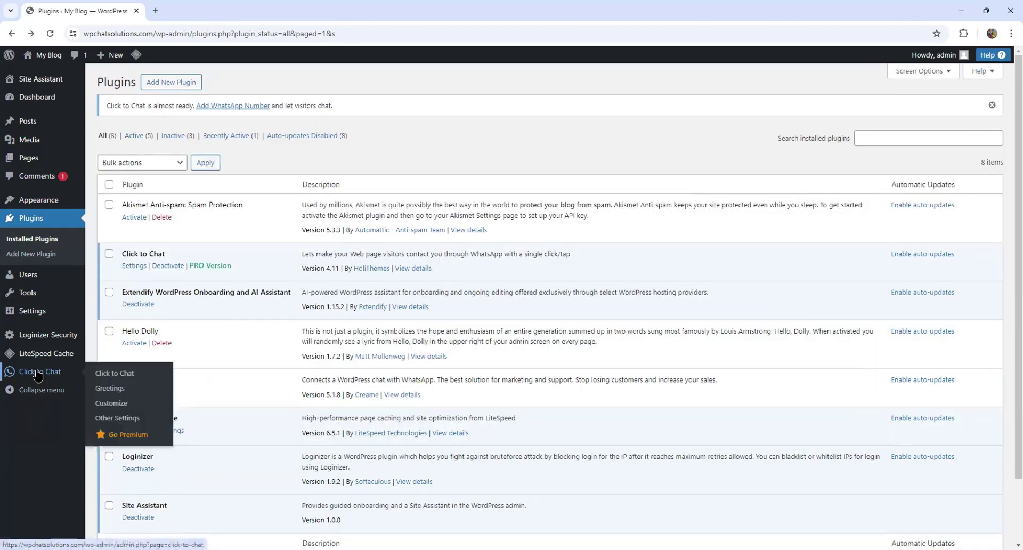
left_click(37, 375)
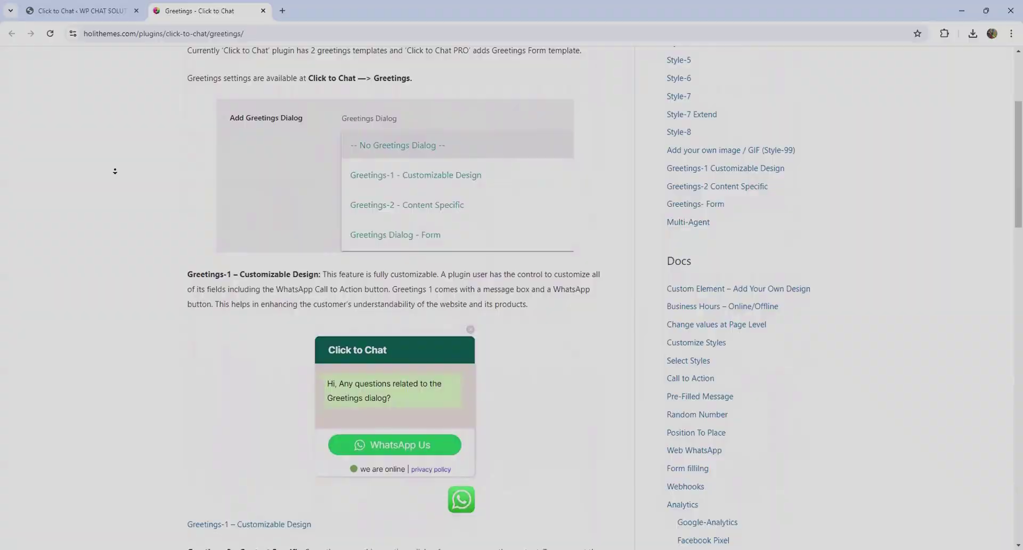
Step: Review the Greetings-1 and Greetings-2 dialog templates in the Click to Chat documentation
left_click(128, 275)
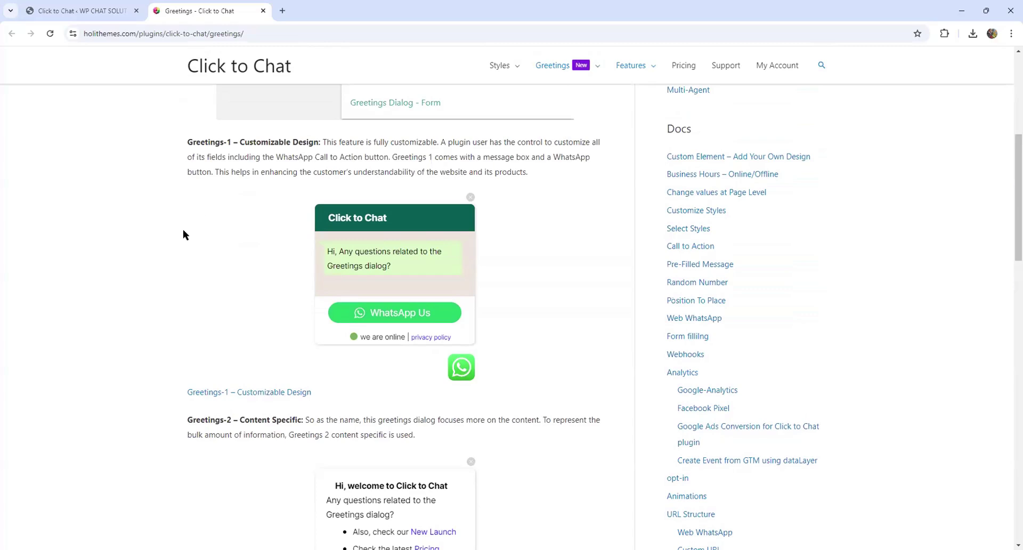
scroll(203, 258, "down", 5)
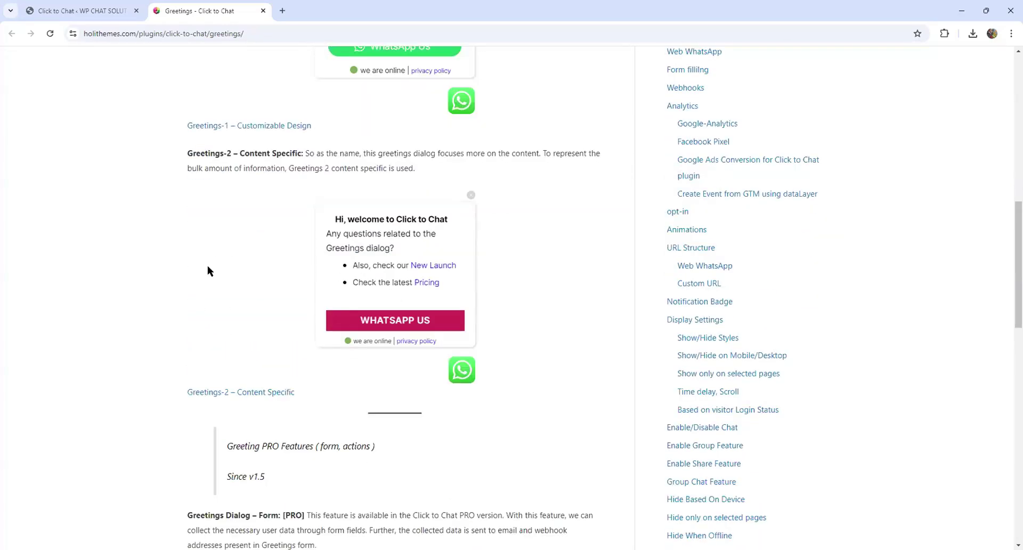
scroll(208, 271, "down", 8)
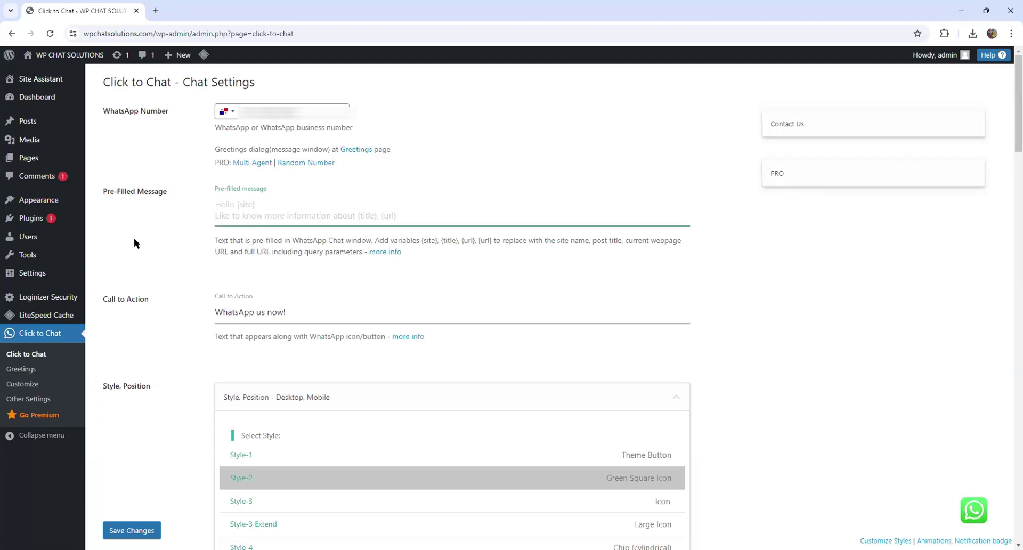
Step: Set the pre-filled message to "I need more information about your services" and the call to action to "WhatsApp us now!"
type("I need more information about your services")
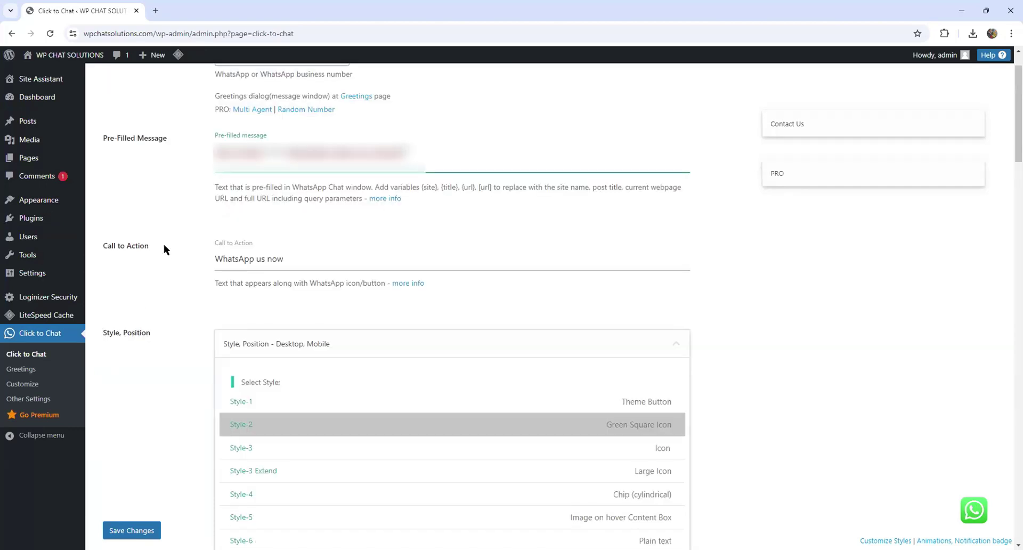
left_click(285, 258)
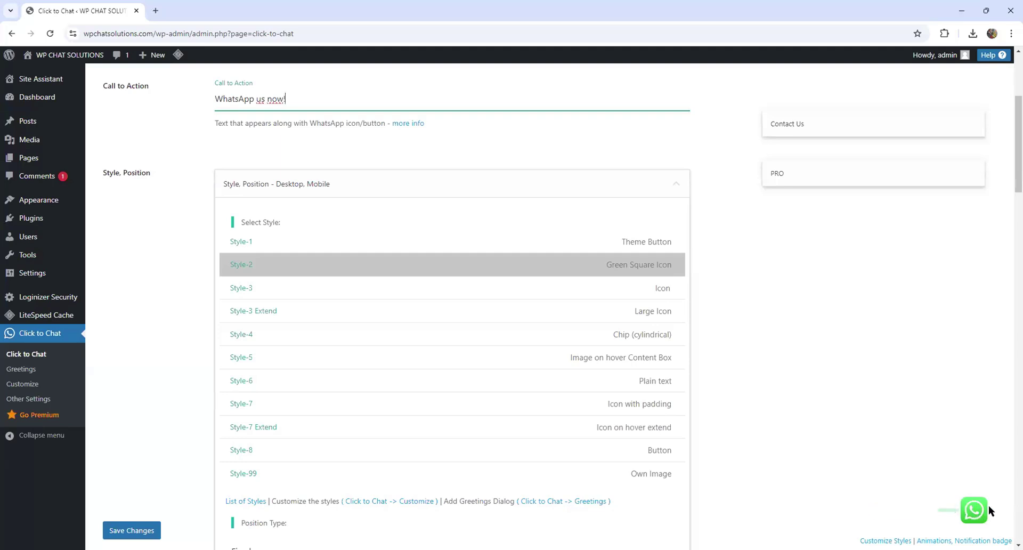
Step: Preview the chat button in Style-1, Style-2, Style-3, Style-3 Extend, Style-4 and Style-5, and return to Style-2
mouse_move(985, 516)
left_click(586, 239)
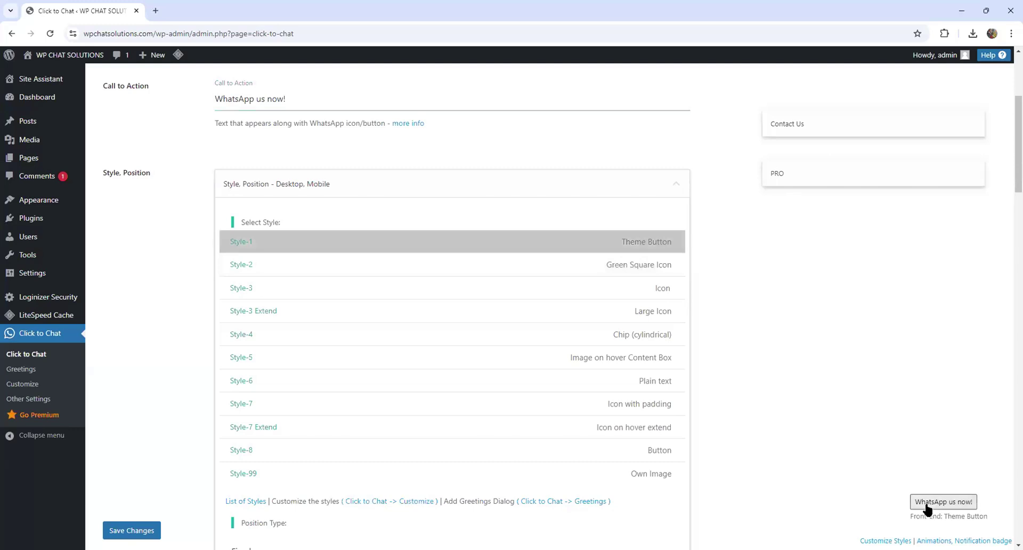
left_click(582, 265)
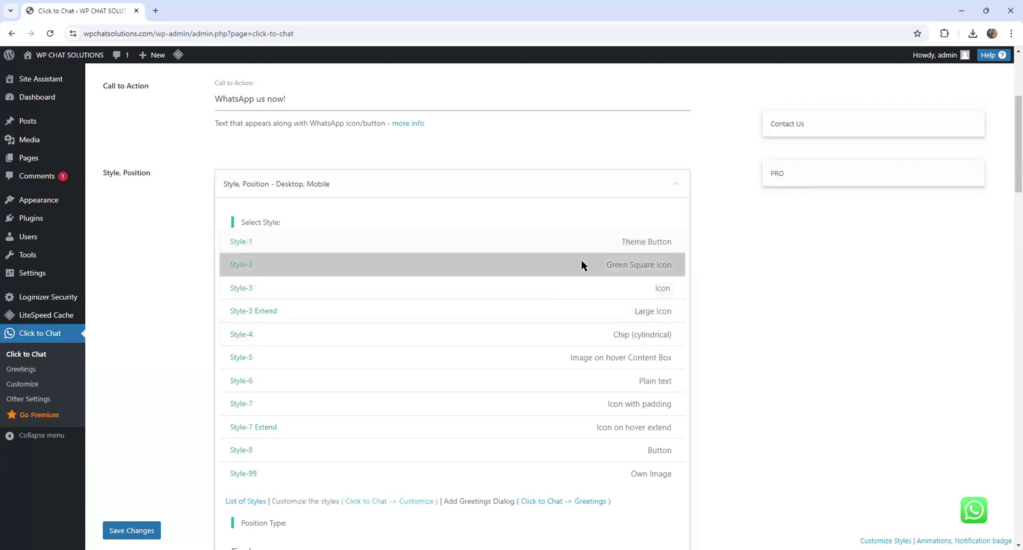
left_click(583, 290)
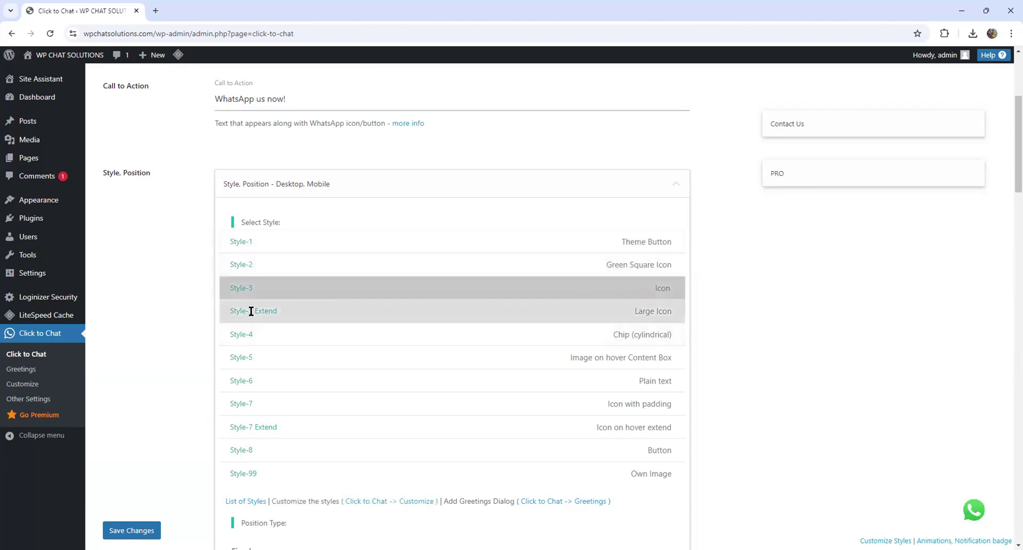
left_click(587, 307)
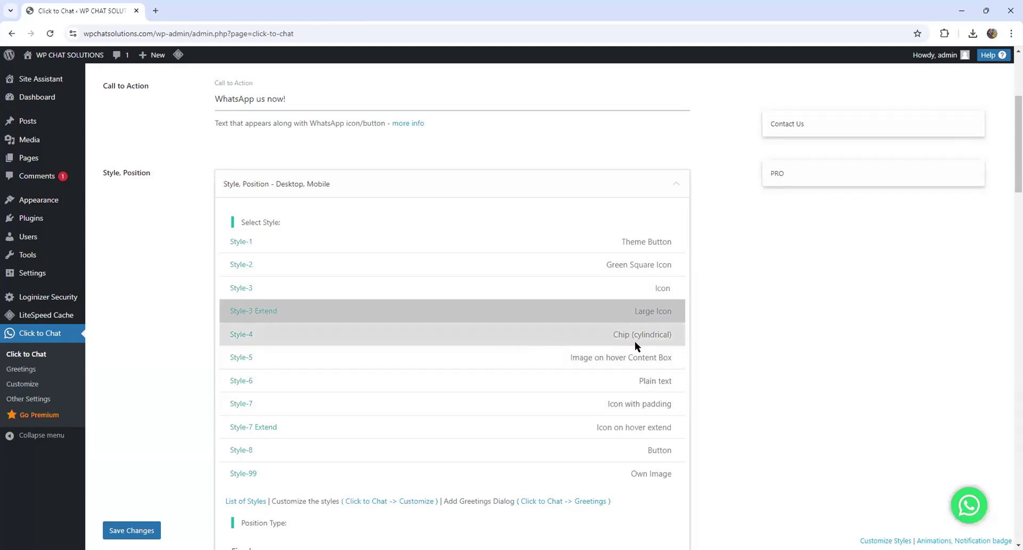
left_click(564, 338)
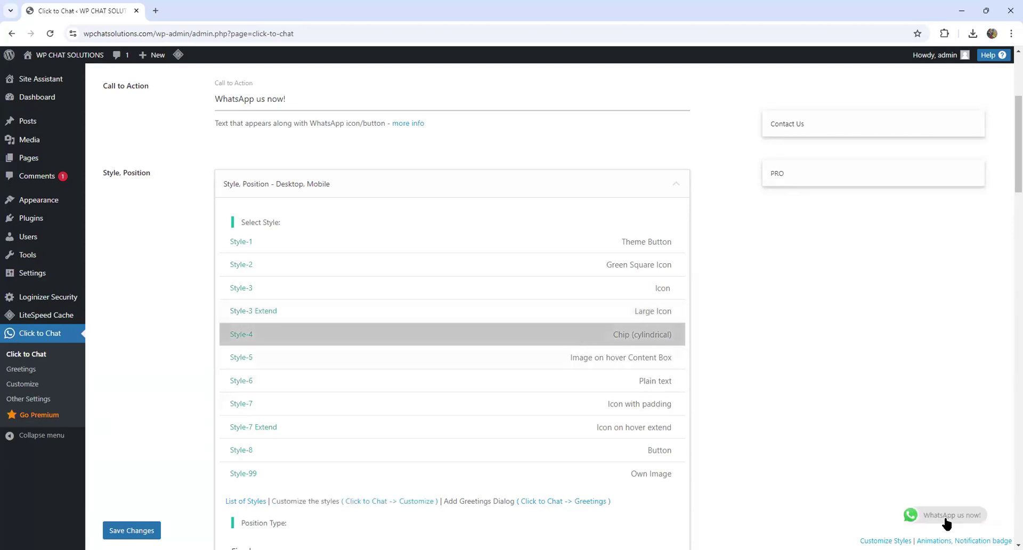
left_click(487, 353)
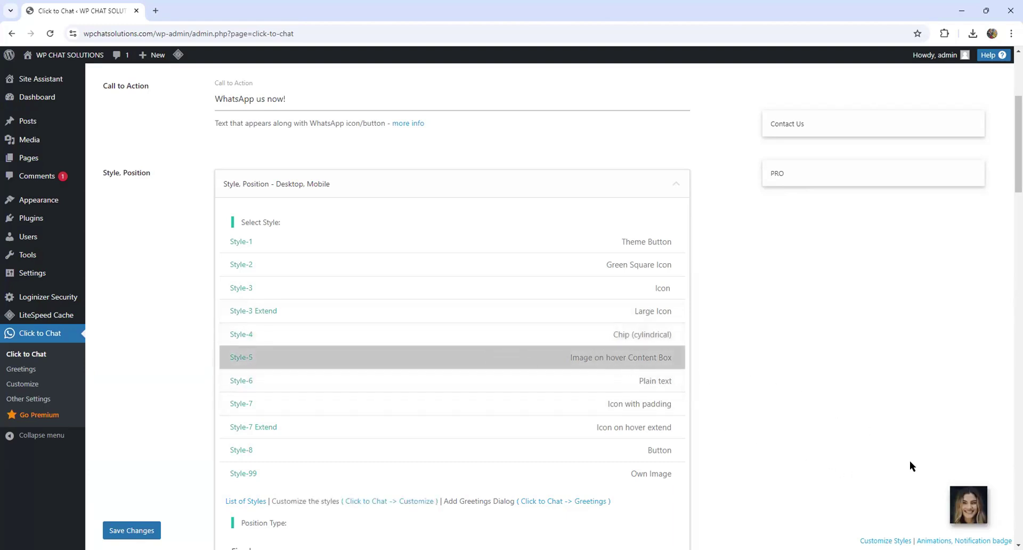
mouse_move(953, 513)
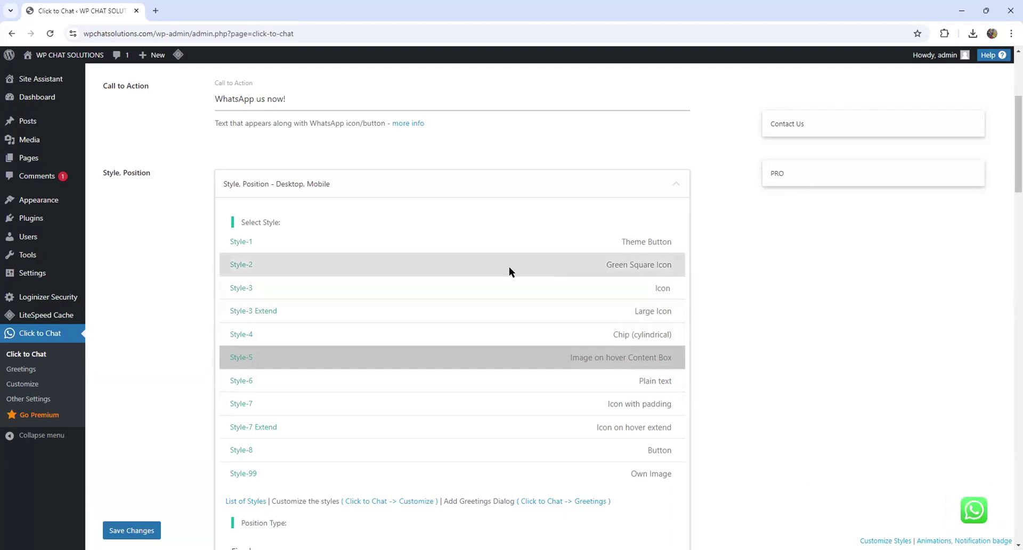
Step: Try placing the chat button at the page's top left using the Position to Place settings
scroll(621, 310, "down", 5)
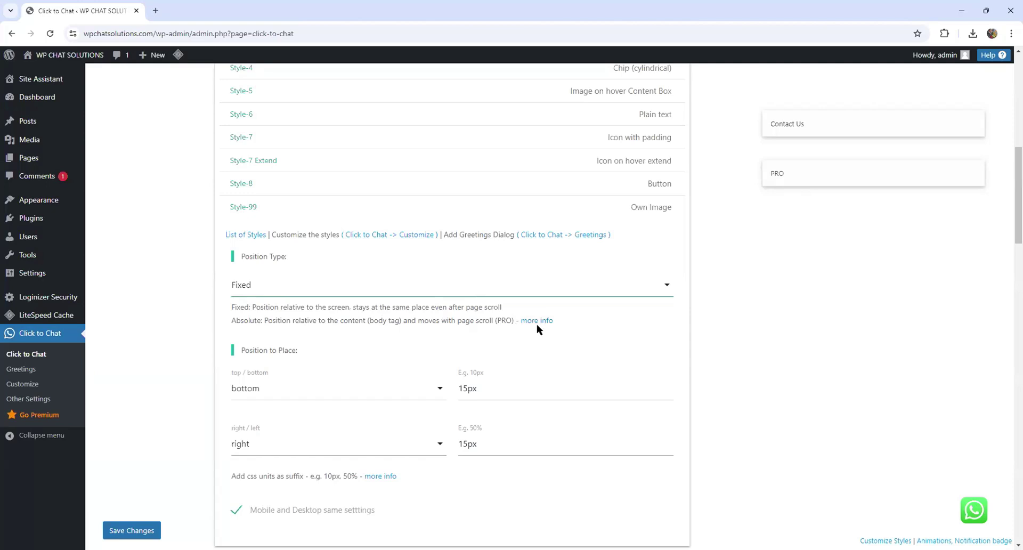
scroll(606, 319, "down", 1)
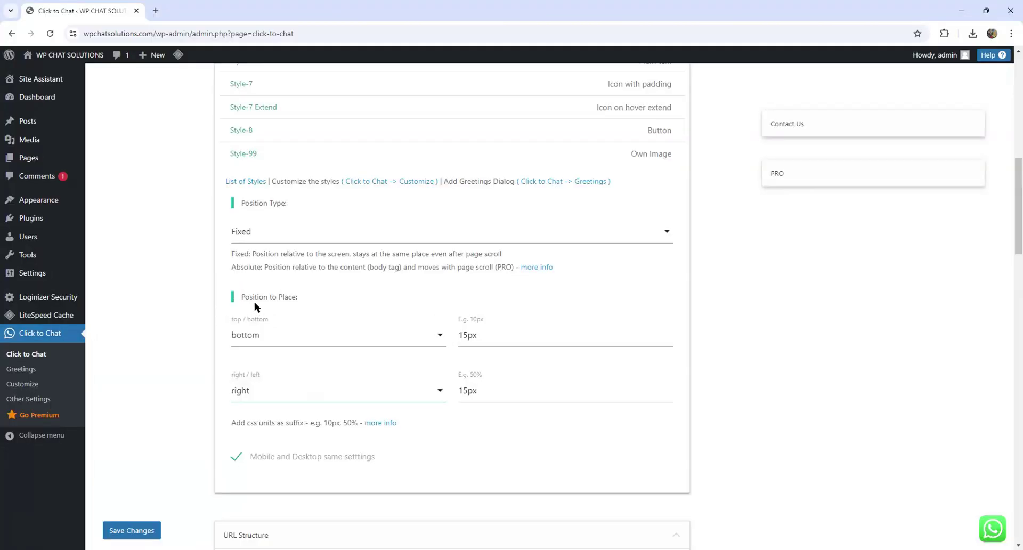
left_click(441, 337)
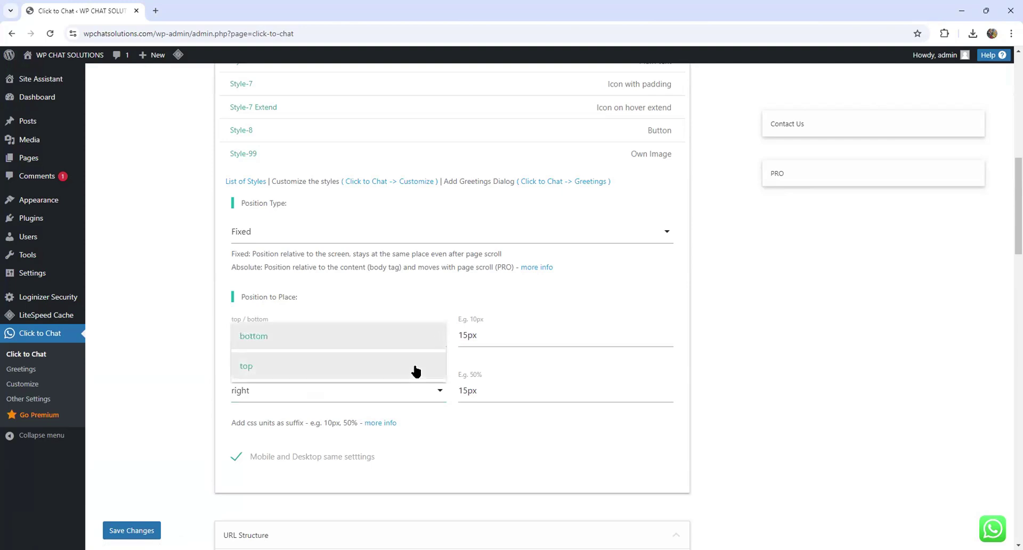
left_click(415, 371)
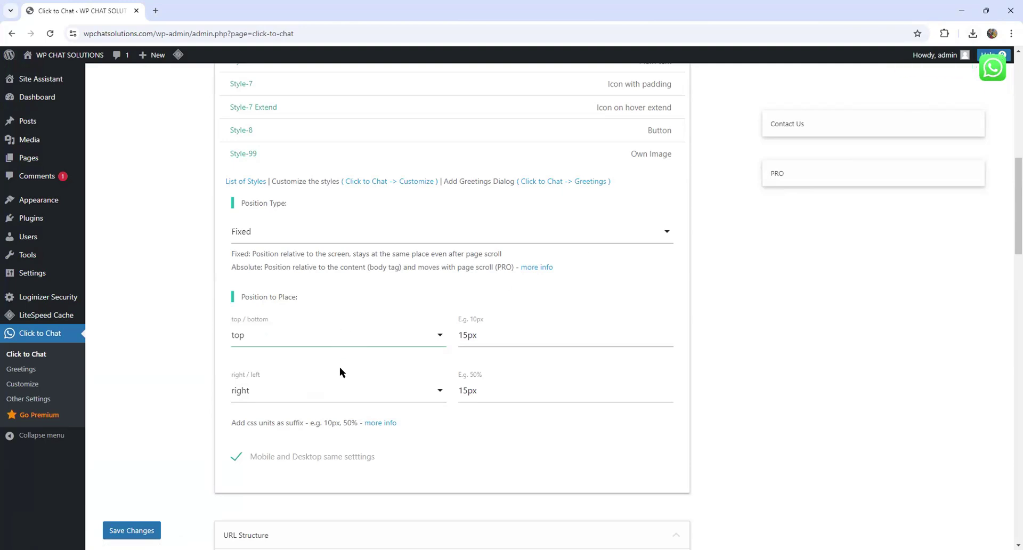
left_click(432, 393)
left_click(293, 428)
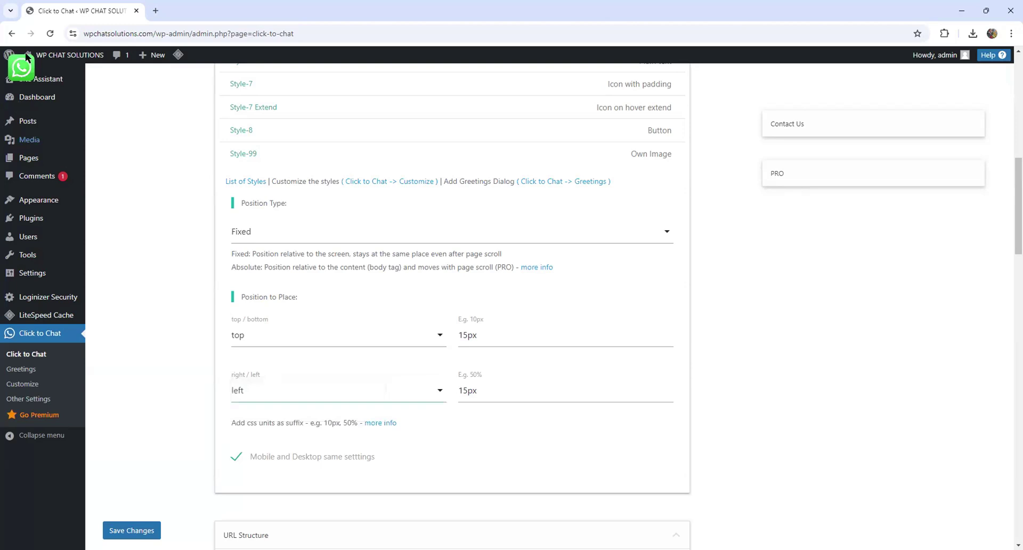
Step: Set the chat button's position to bottom and right
left_click(438, 340)
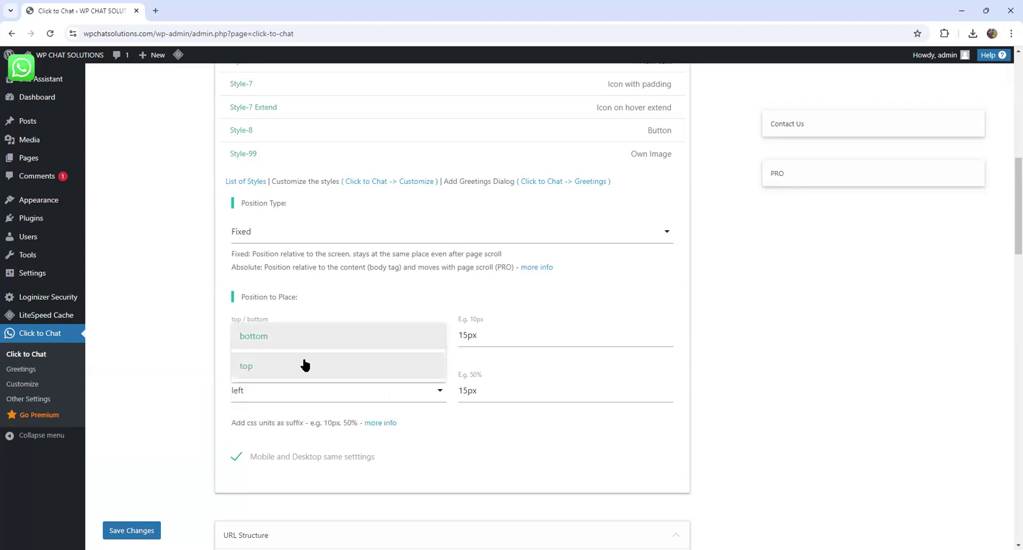
left_click(290, 335)
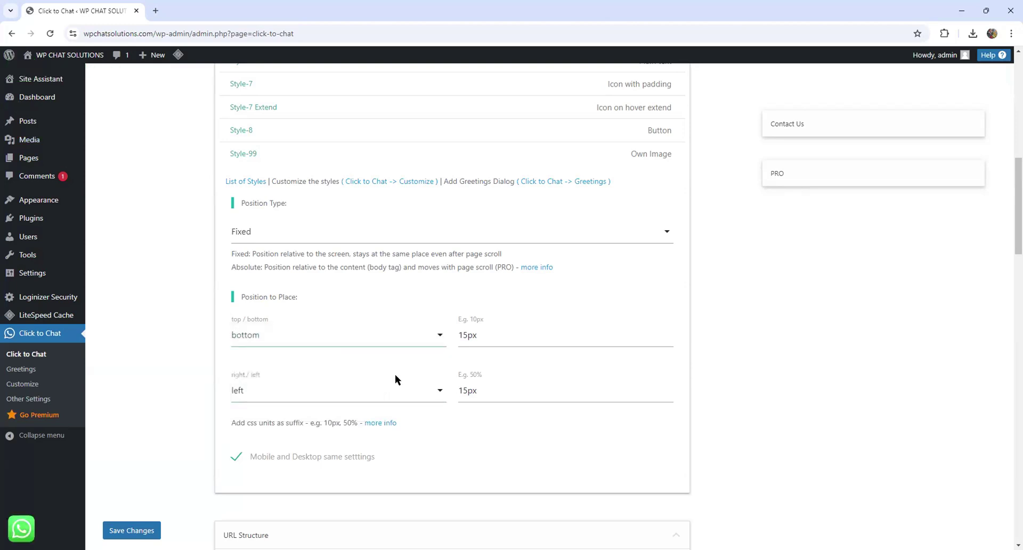
left_click(438, 394)
left_click(275, 396)
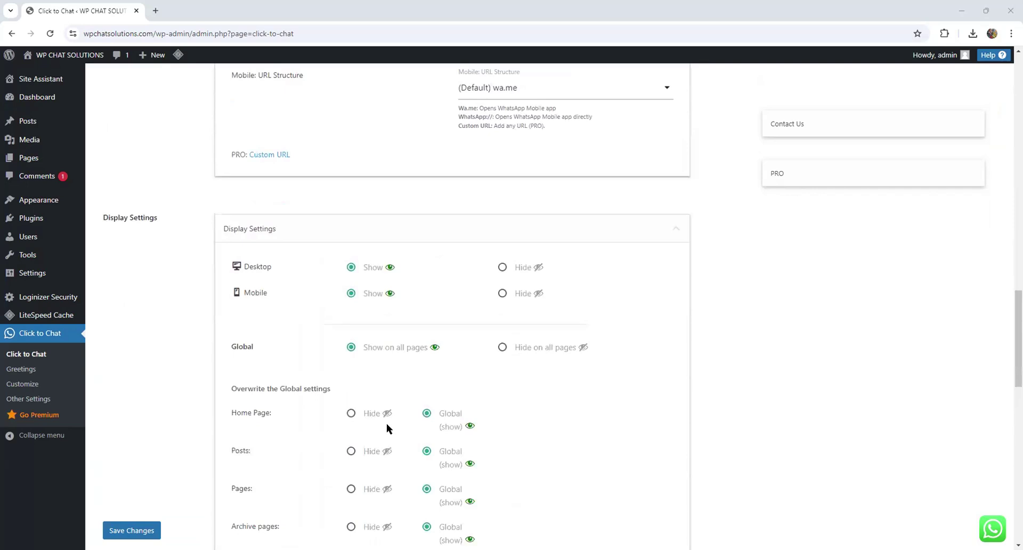
Step: Try hiding the chat button on the home page, posts and pages, and return all three to Global (show)
scroll(387, 428, "down", 2)
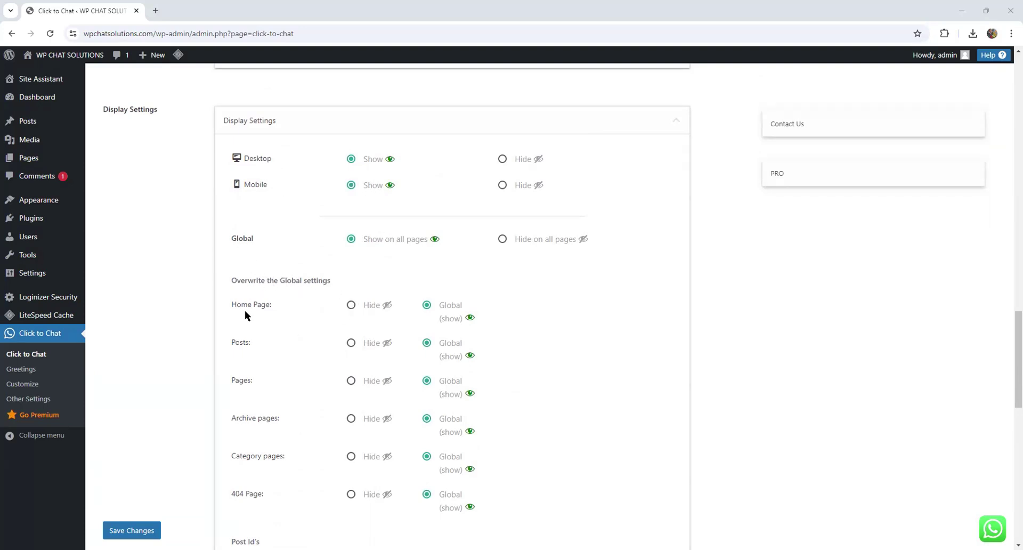
left_click(352, 305)
left_click(352, 343)
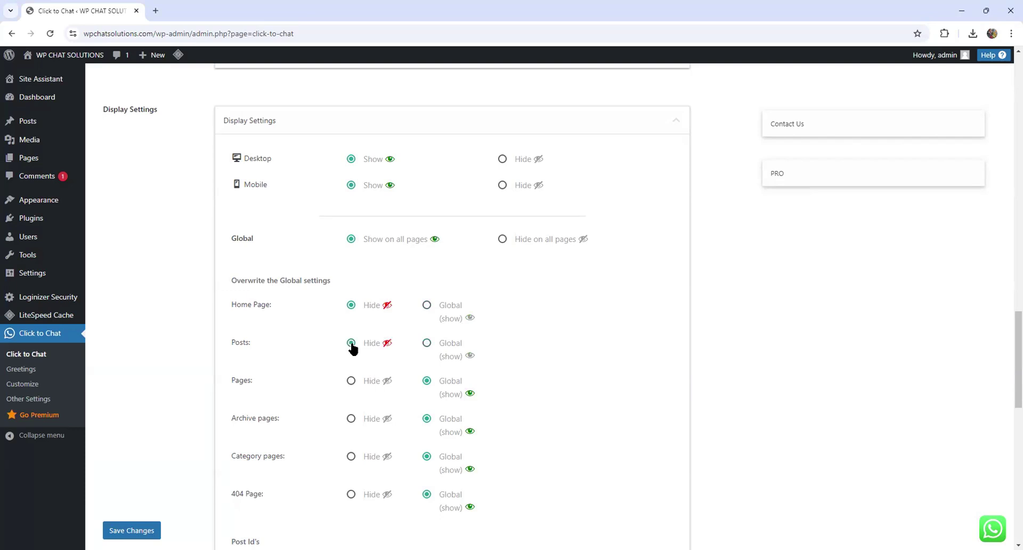
left_click(351, 382)
left_click(427, 343)
left_click(427, 305)
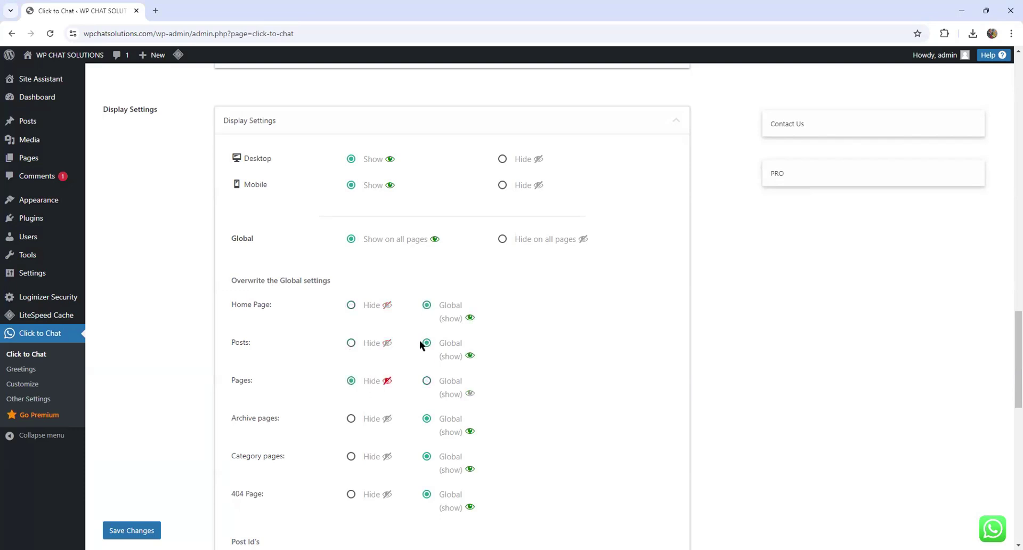
left_click(427, 382)
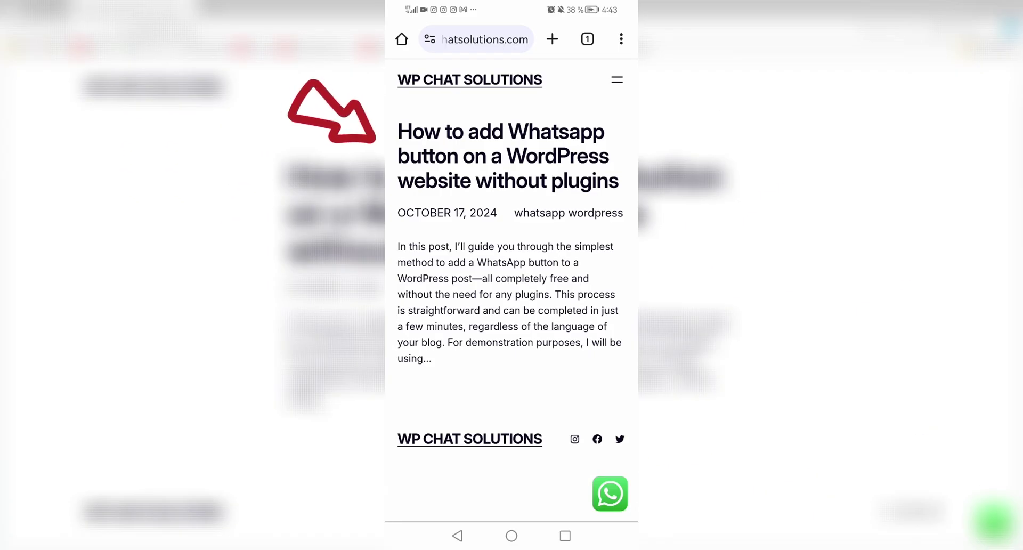
Step: Test the WhatsApp button on the mobile site by opening the chat and sending the pre-filled message
left_click(613, 495)
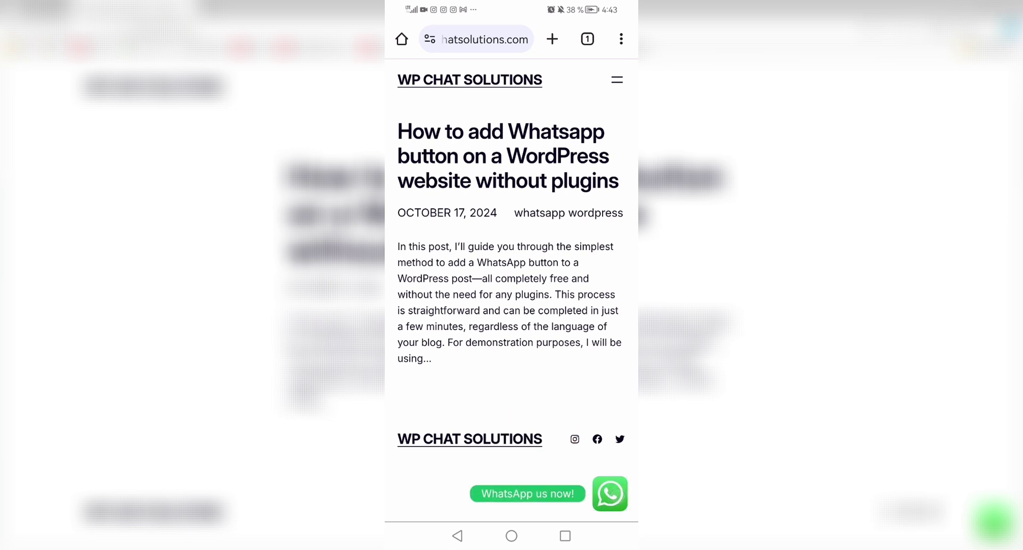
left_click(610, 493)
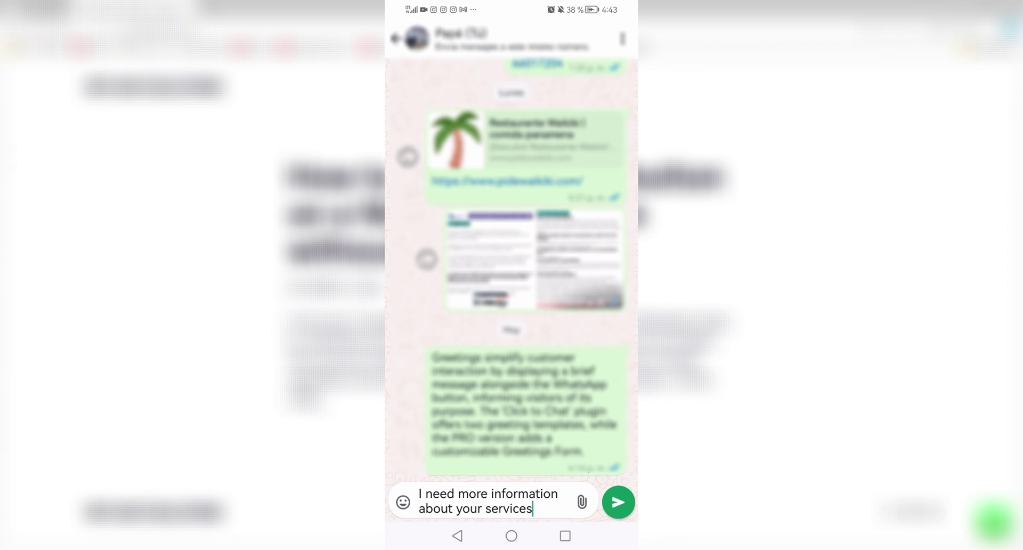
left_click(618, 503)
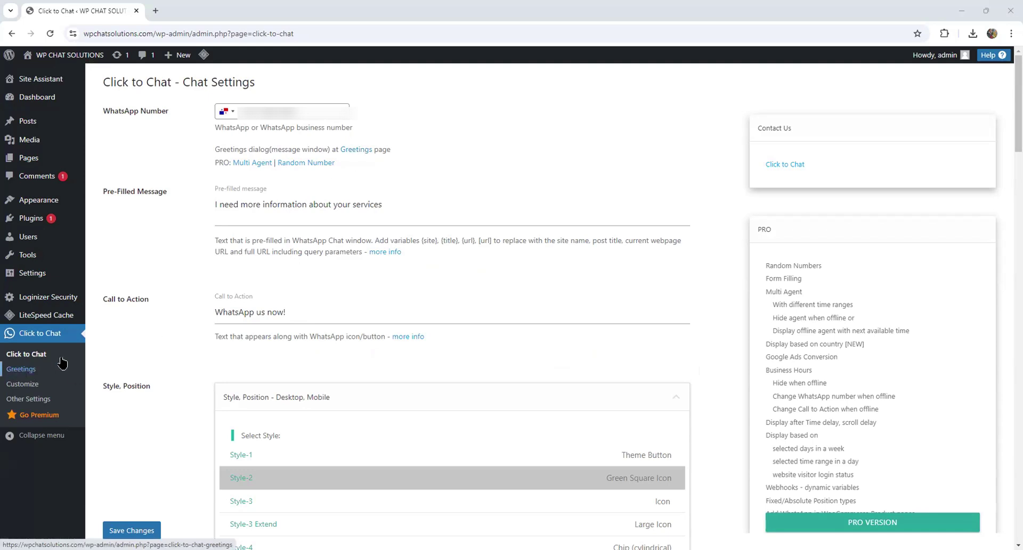
Step: Open the plugin's Greetings settings and select the Greetings-1 - Customizable Design dialog
left_click(354, 150)
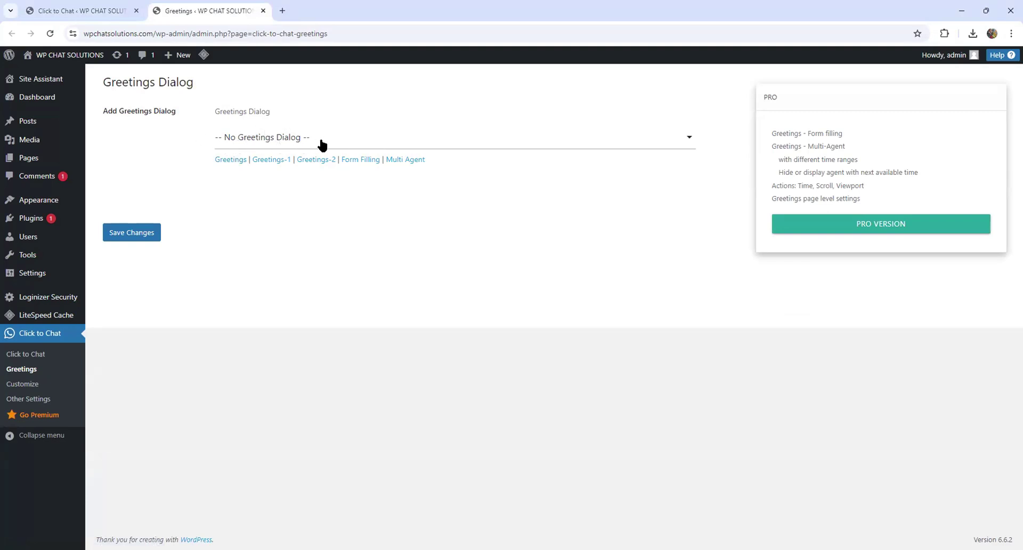
left_click(687, 141)
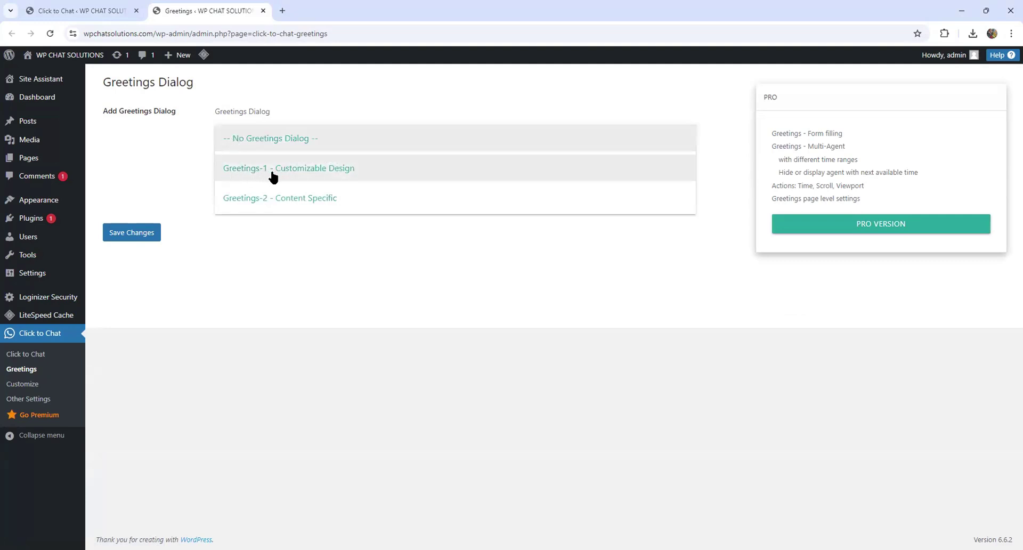
left_click(372, 168)
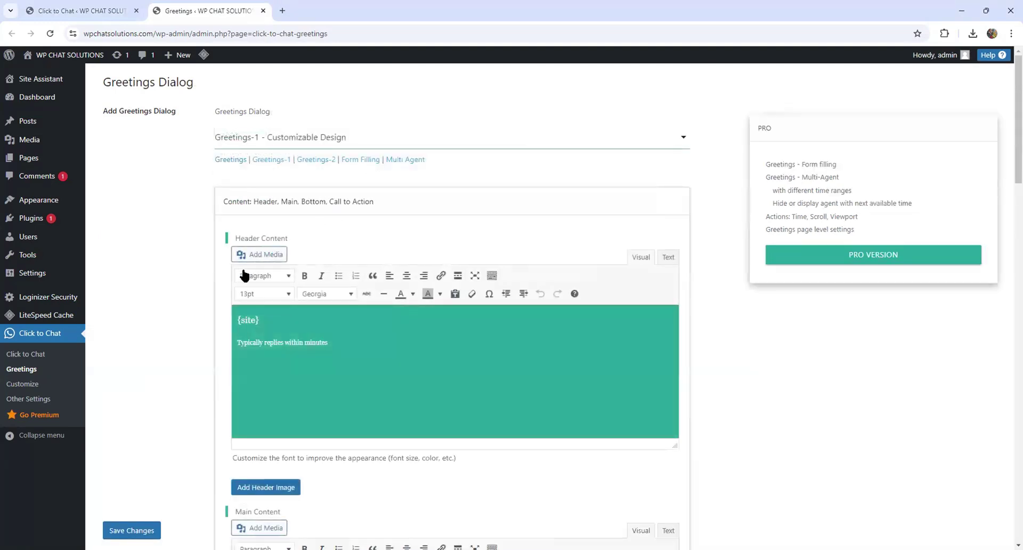
Step: Review the Greetings-1 header, main and bottom content, call to action, background colors and additional display settings
scroll(158, 282, "down", 2)
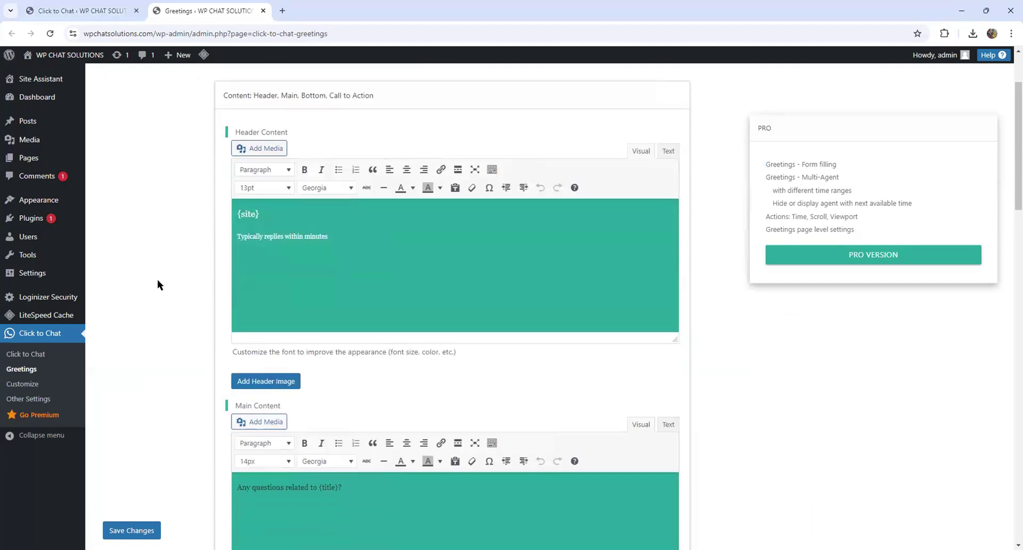
scroll(197, 281, "up", 2)
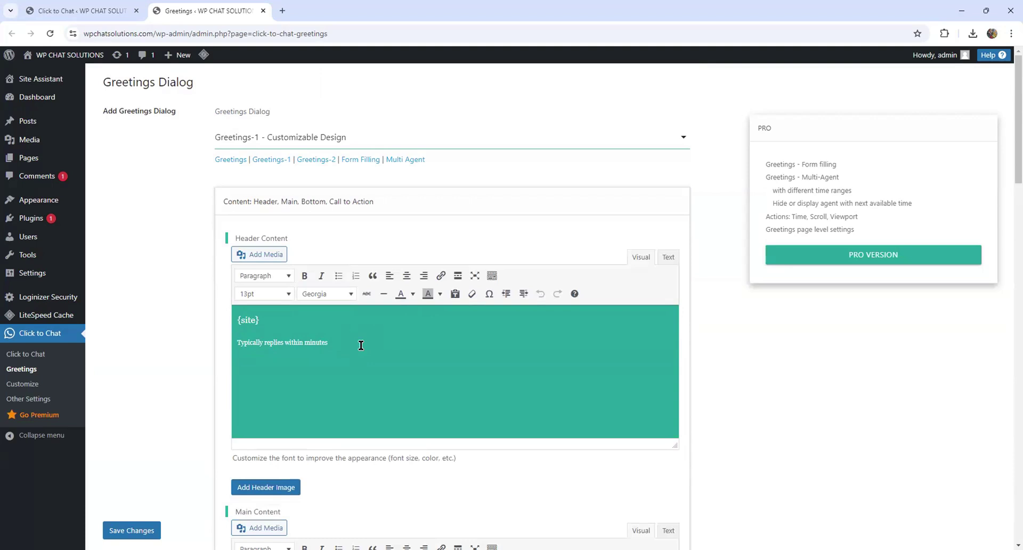
scroll(363, 351, "down", 7)
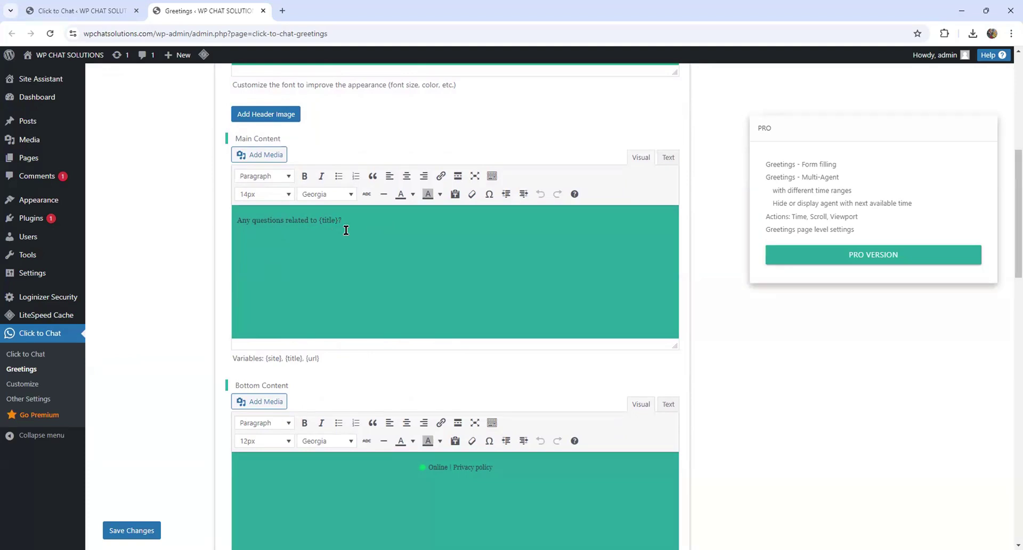
scroll(352, 245, "down", 4)
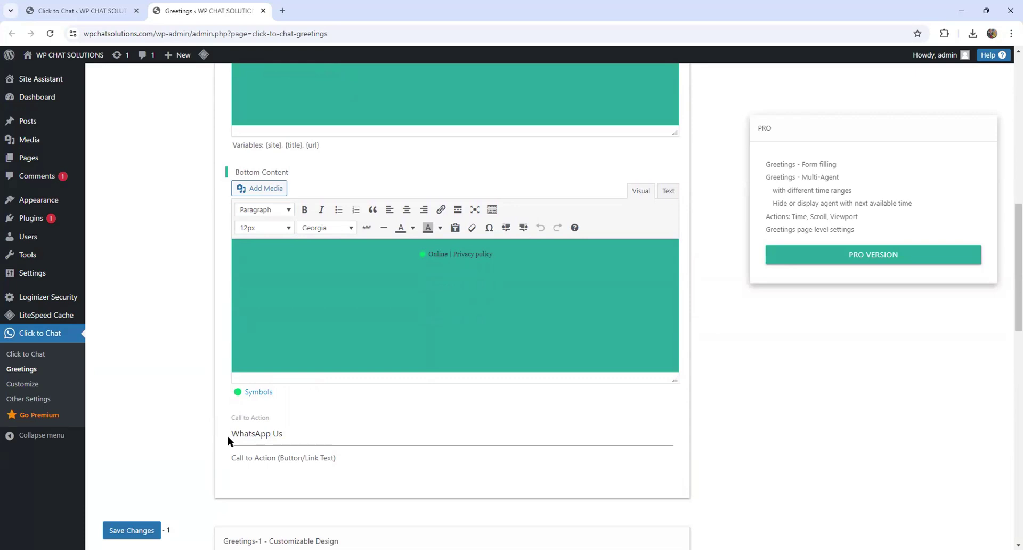
scroll(206, 373, "down", 4)
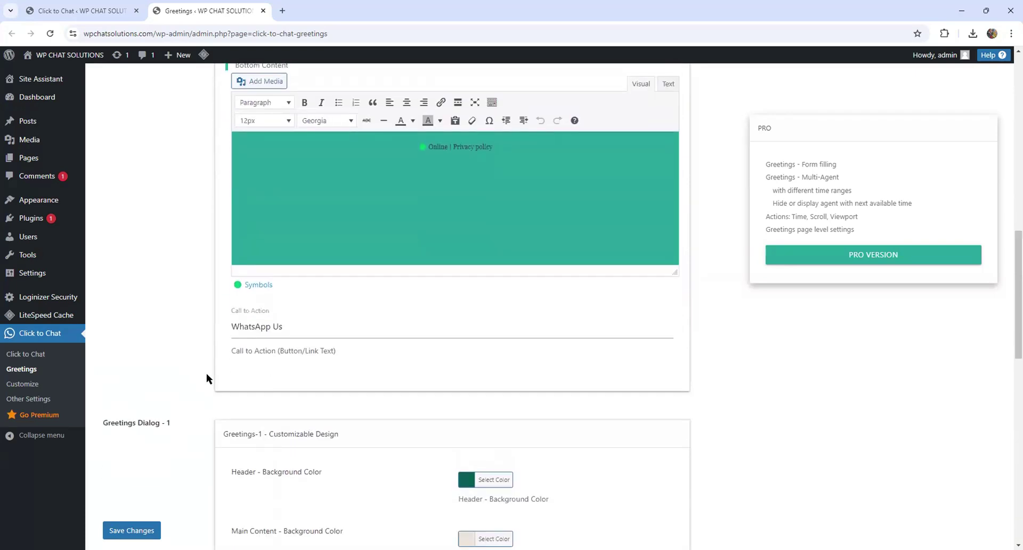
scroll(481, 362, "down", 1)
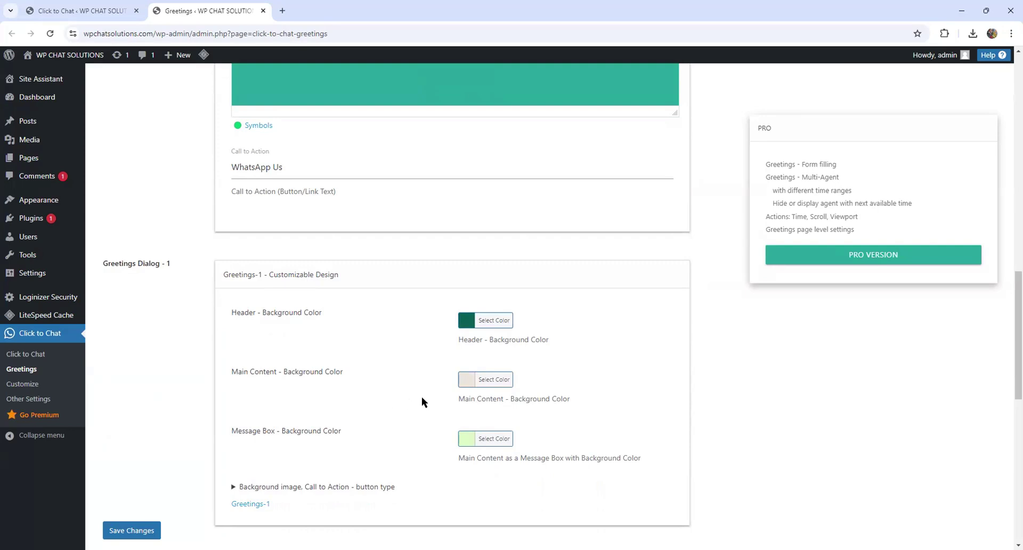
scroll(421, 402, "down", 5)
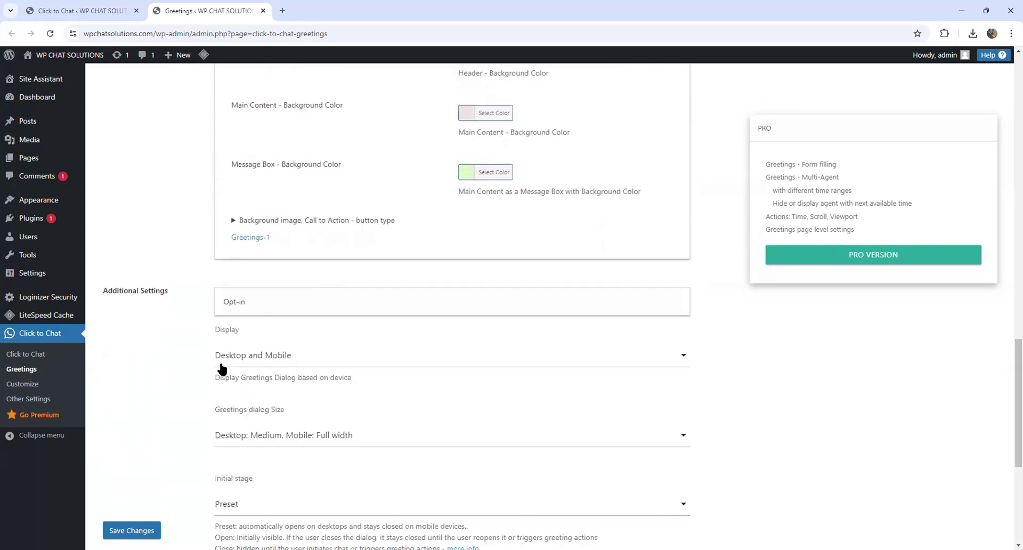
scroll(212, 354, "up", 2)
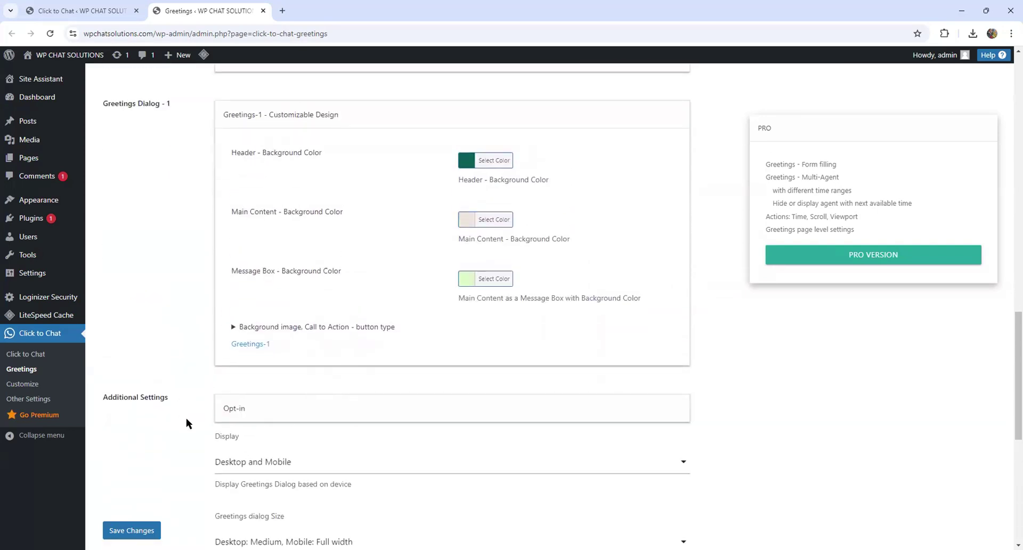
scroll(187, 418, "down", 3)
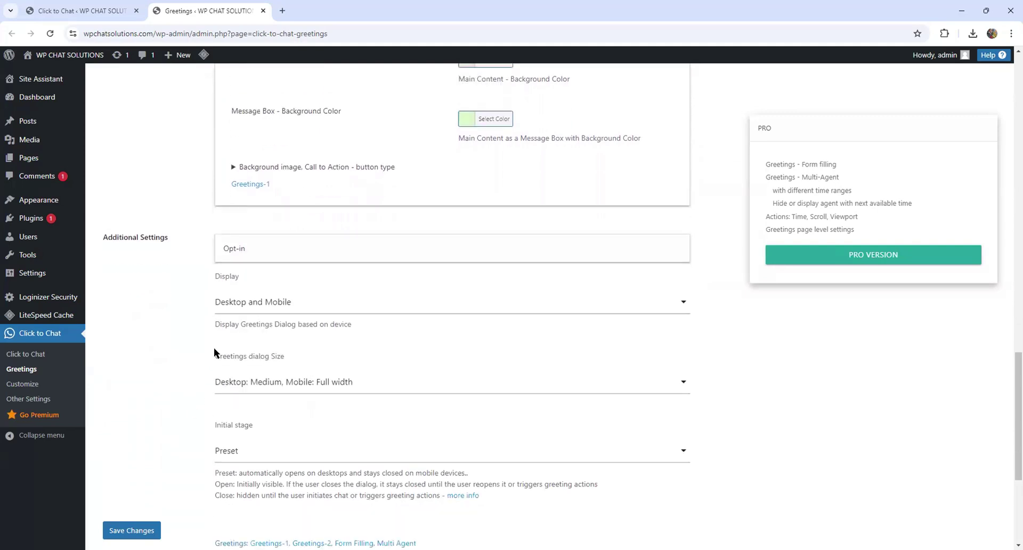
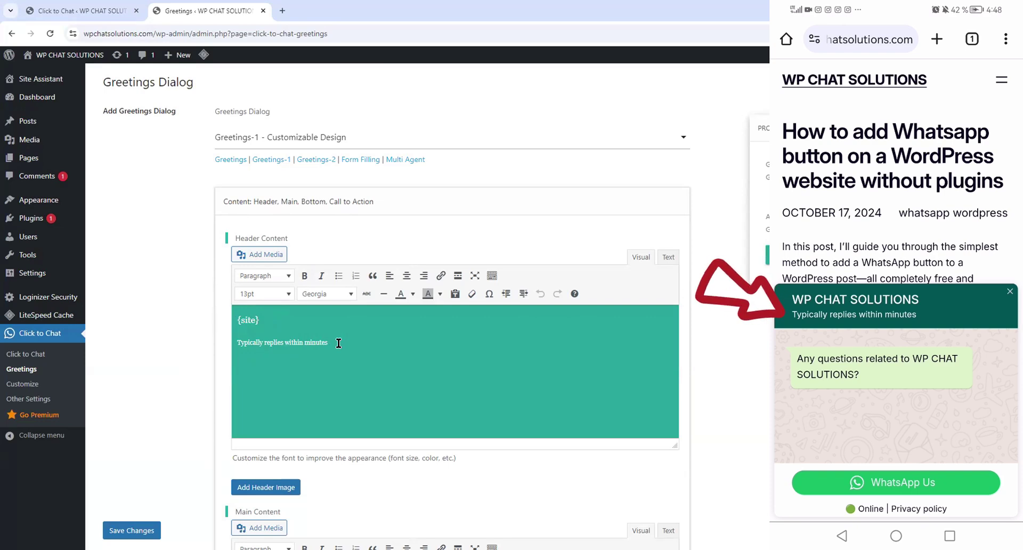
Step: Compare the Greetings-1 content and background color settings with the greeting dialog shown on the mobile site
scroll(339, 342, "down", 5)
scroll(339, 343, "down", 8)
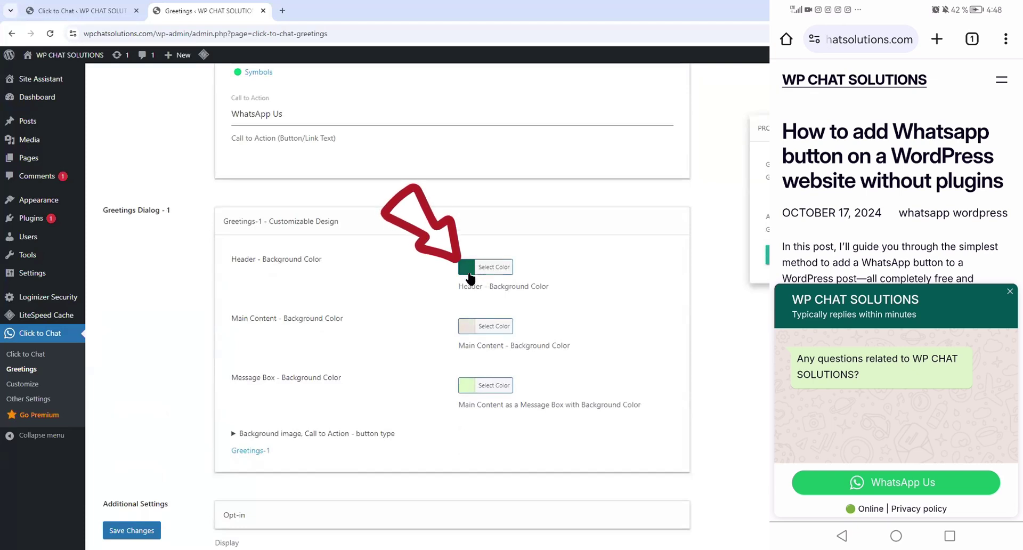
scroll(246, 282, "up", 8)
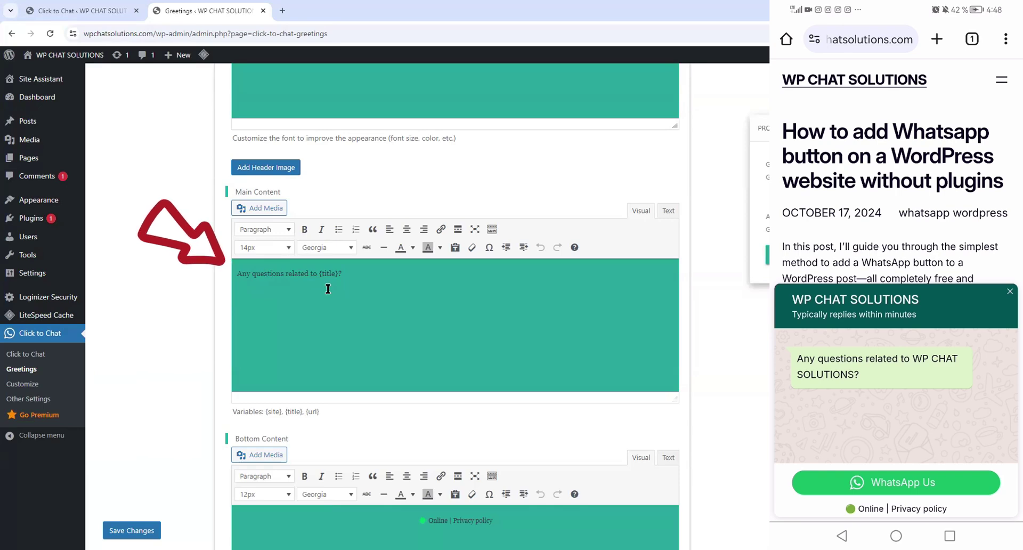
scroll(330, 291, "down", 8)
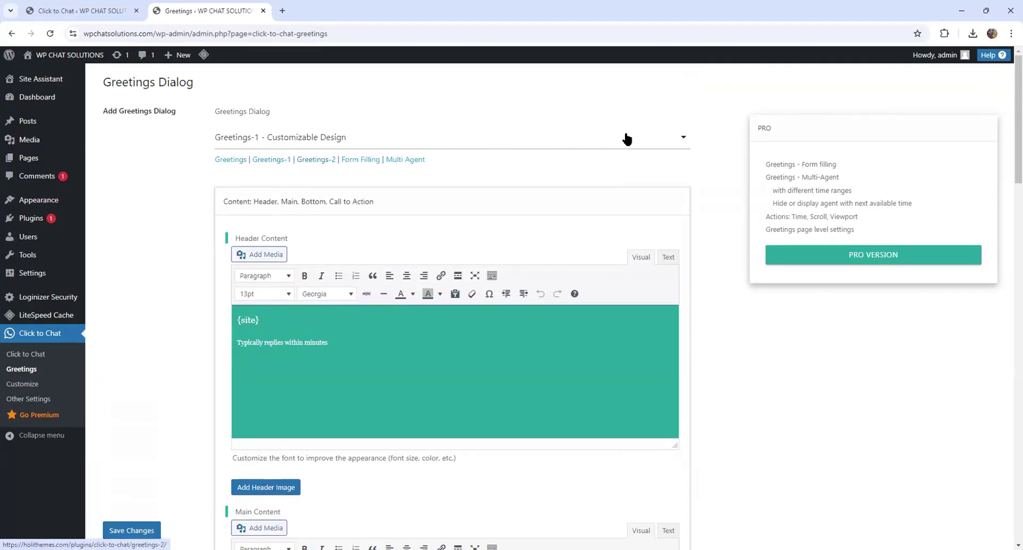
Step: Switch the greetings dialog to Greetings-2 - Content Specific and review its content, background color and additional settings
left_click(685, 140)
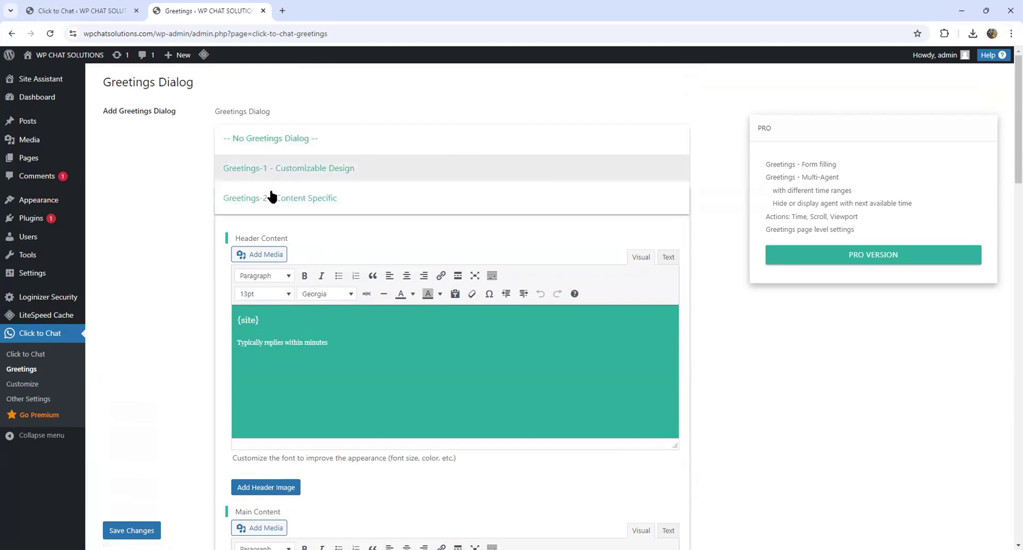
left_click(272, 196)
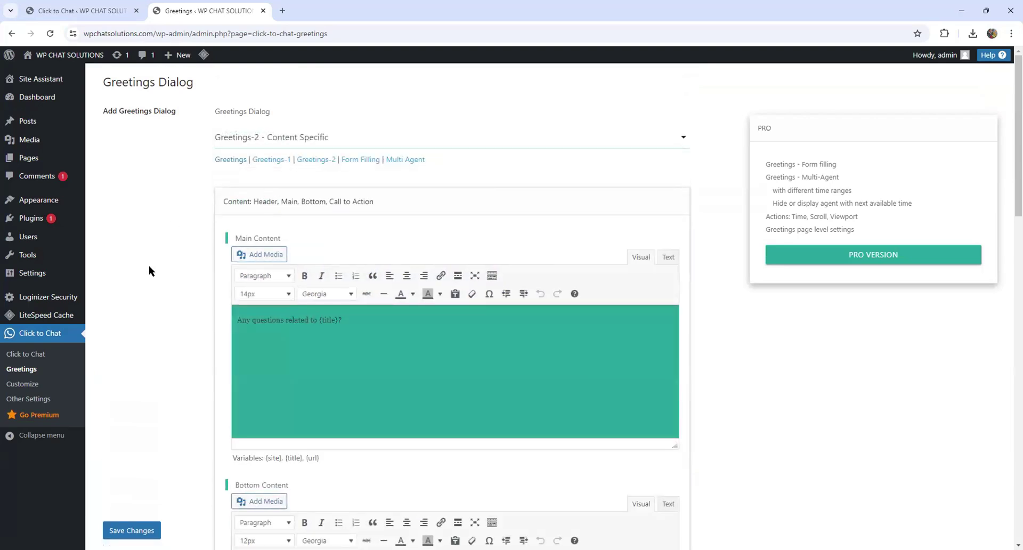
scroll(149, 266, "down", 1)
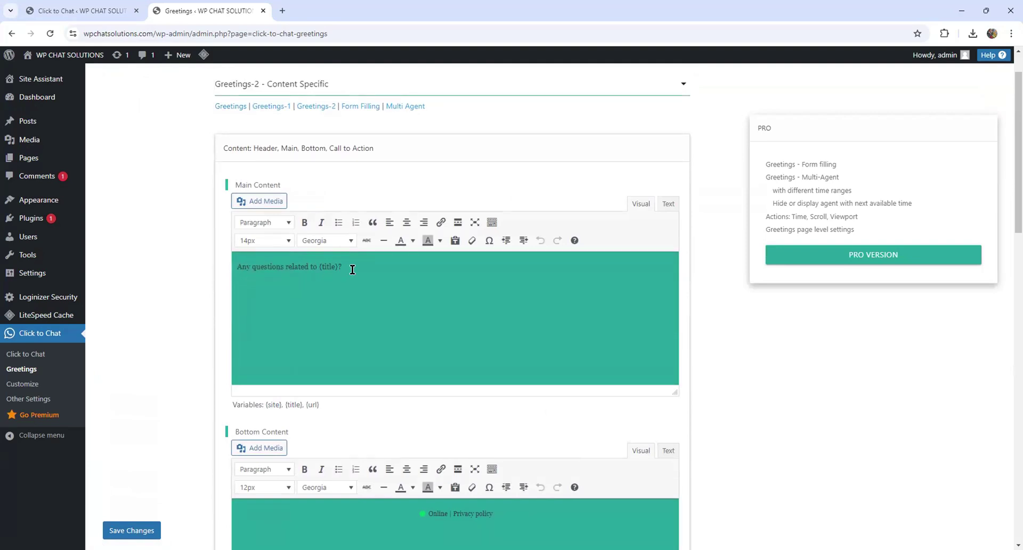
scroll(257, 307, "down", 8)
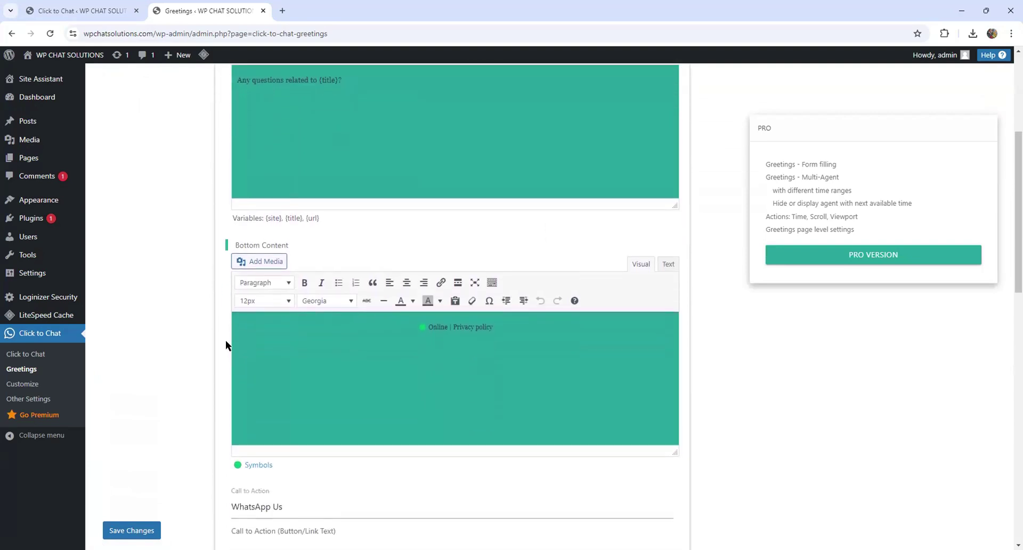
scroll(224, 314, "down", 3)
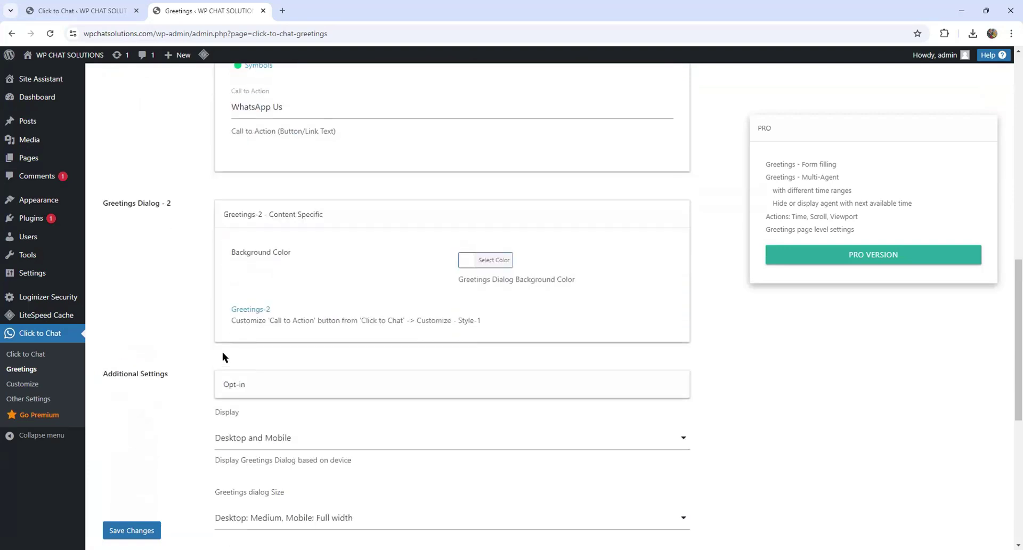
scroll(155, 476, "down", 3)
scroll(155, 480, "down", 2)
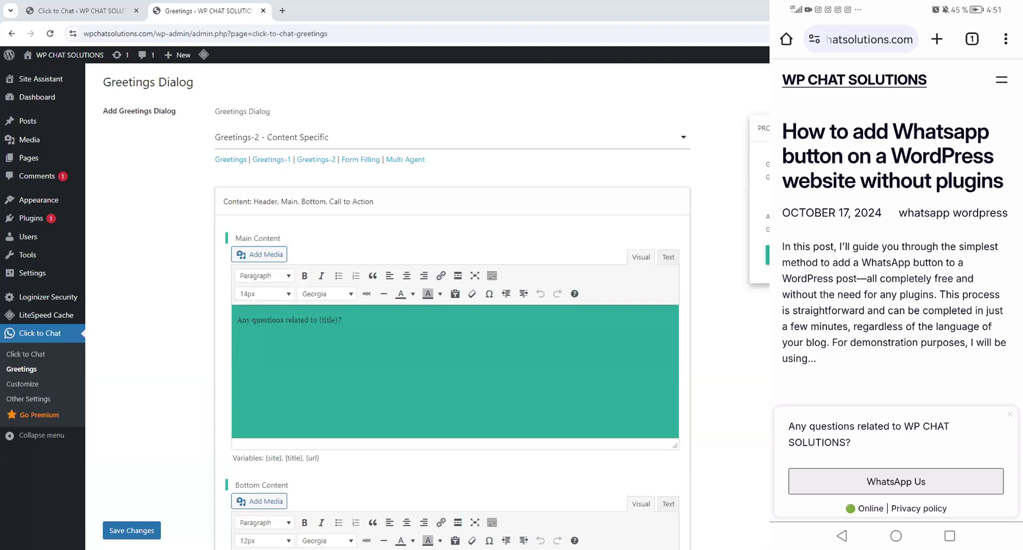
Step: Test the Greetings-2 dialog on the mobile site by opening its WhatsApp chat and sending the pre-filled message
left_click(949, 484)
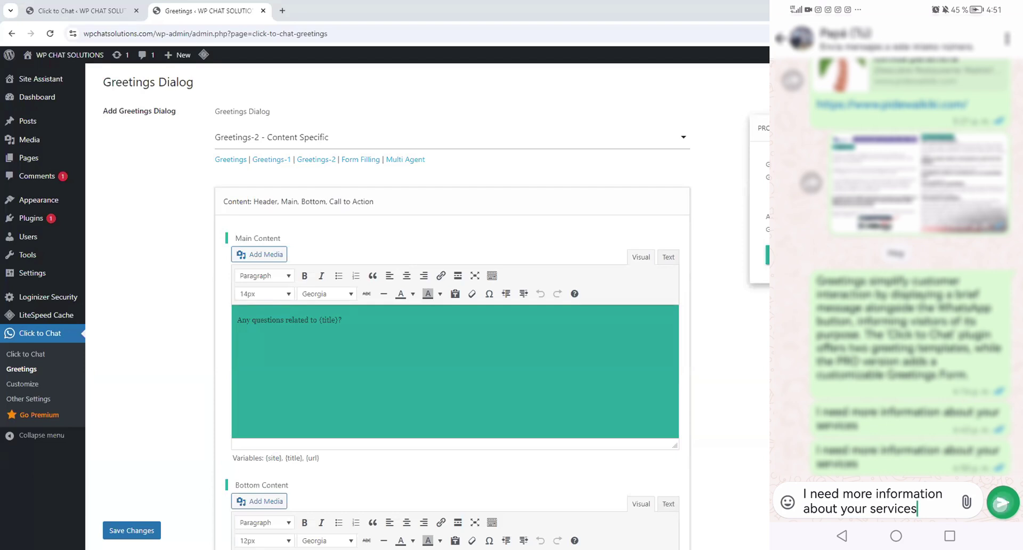
left_click(1003, 502)
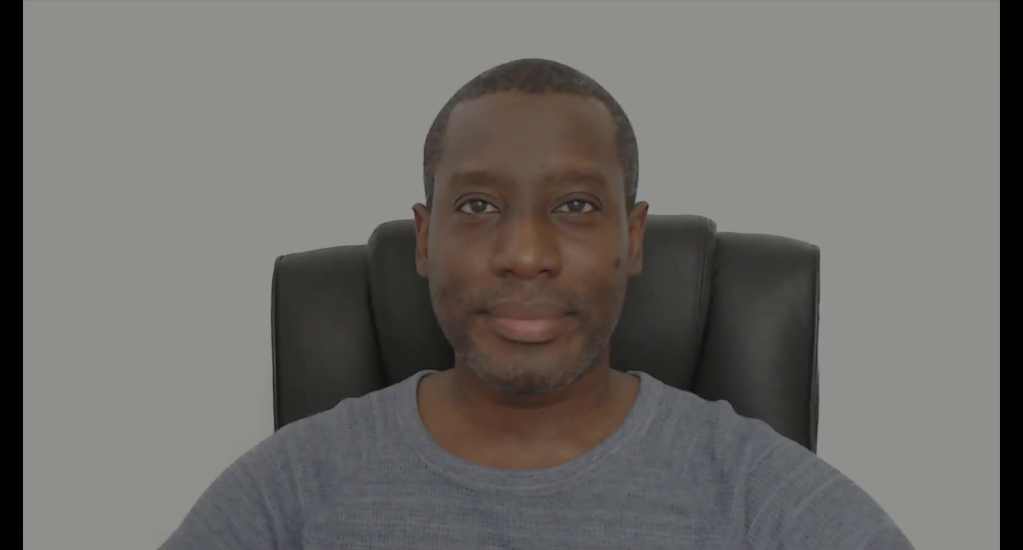